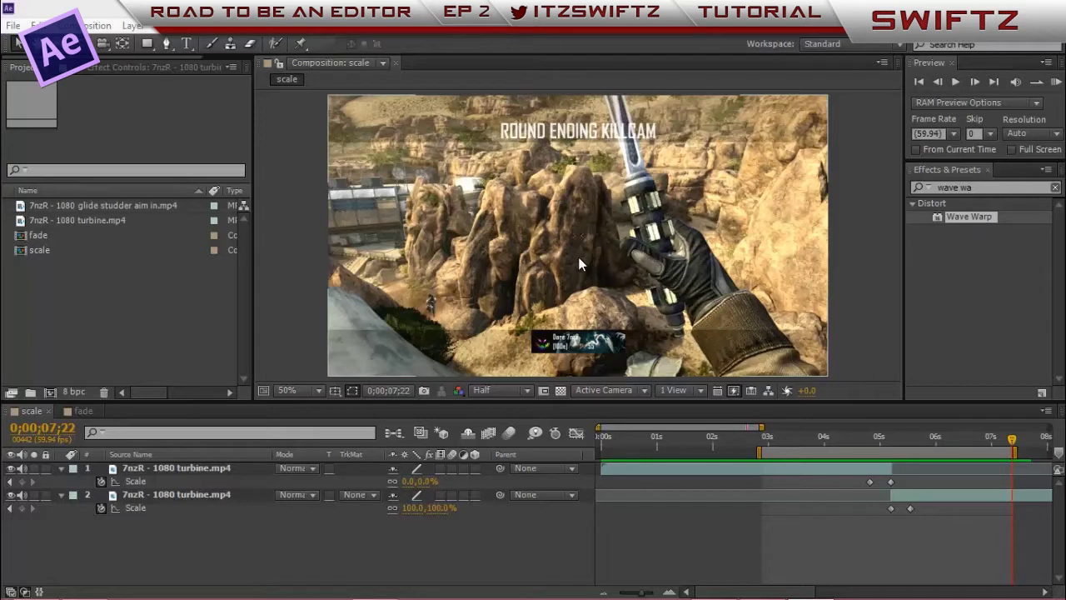
Delete the Scale keyframes on both turbine layers, then return to about 04s on layer 1.
click(164, 468)
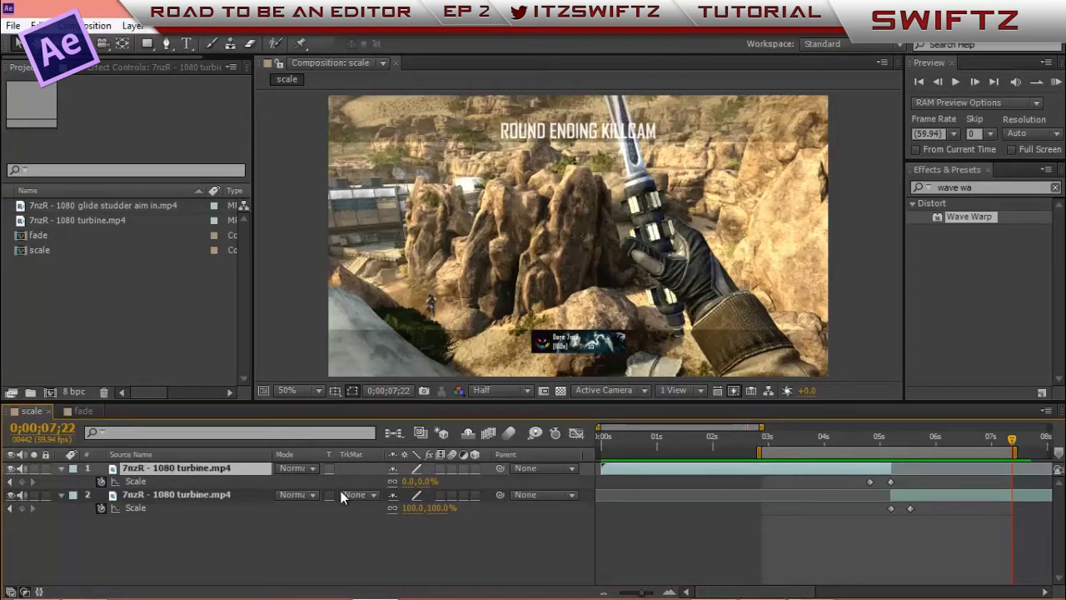
drag(939, 491, 842, 482)
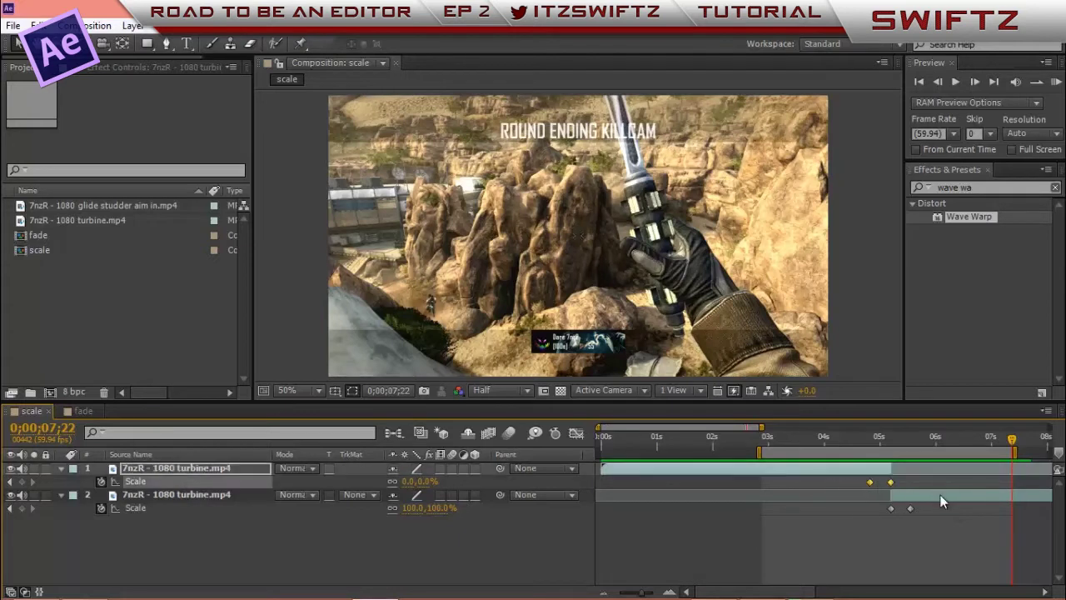
key(Delete)
drag(938, 510, 873, 511)
key(Delete)
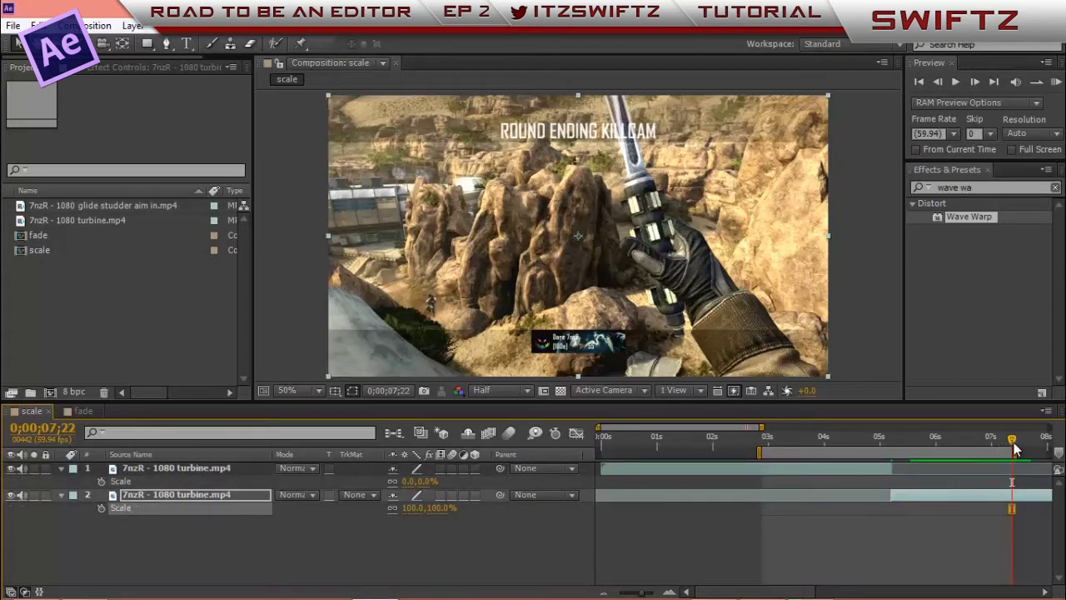
drag(1015, 448, 867, 466)
click(206, 470)
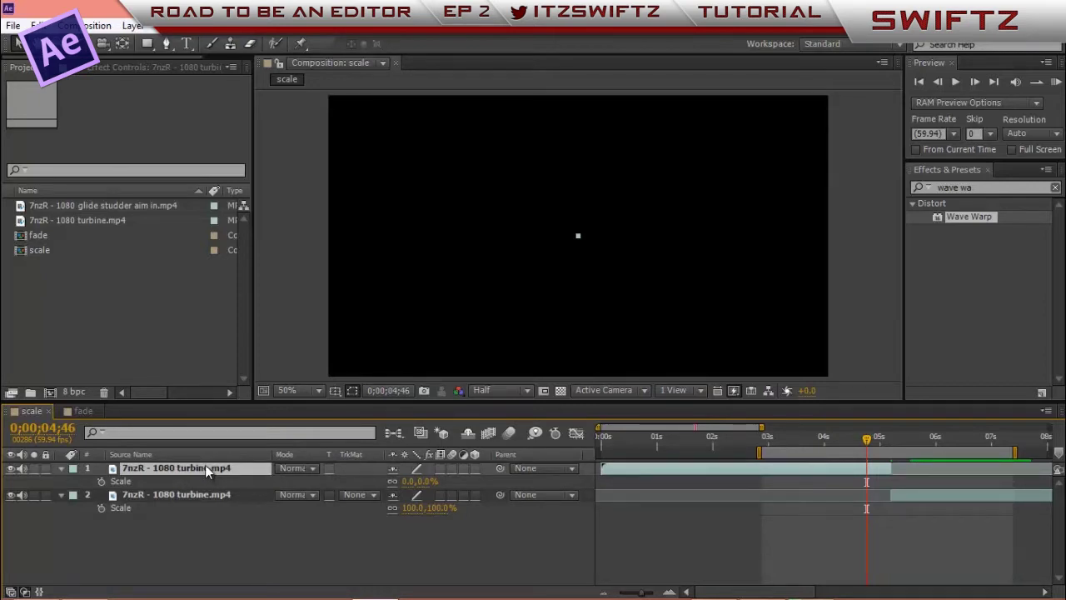
Key the top turbine layer's Scale at 100%, then shrink it to 0% at 05;12.
click(408, 482)
text(100)
key(Return)
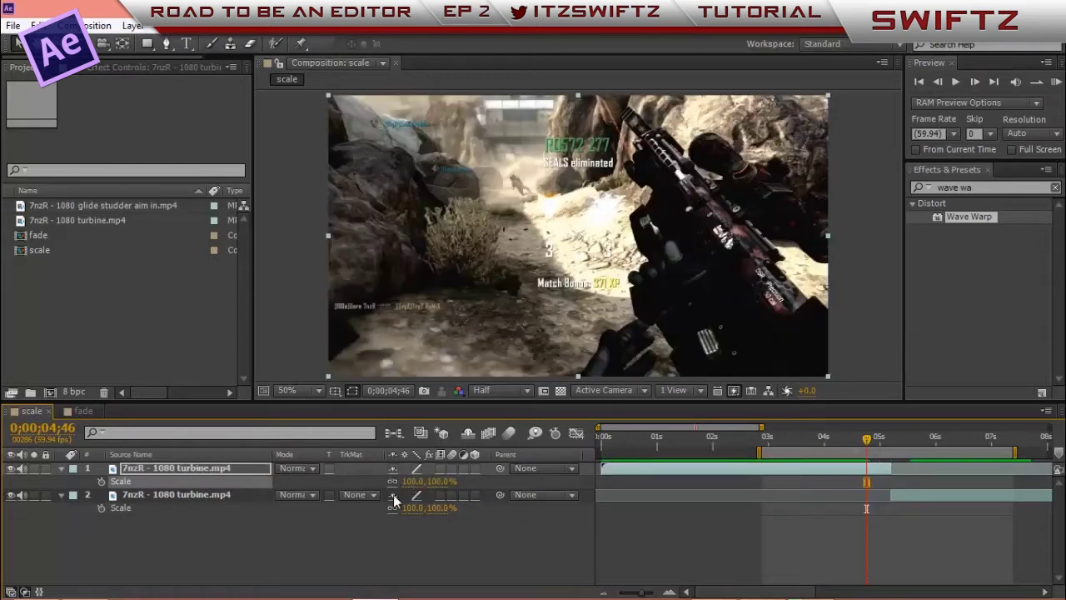
click(879, 439)
mouse_move(880, 447)
mouse_down()
mouse_move(917, 445)
mouse_move(859, 454)
mouse_move(868, 445)
mouse_up()
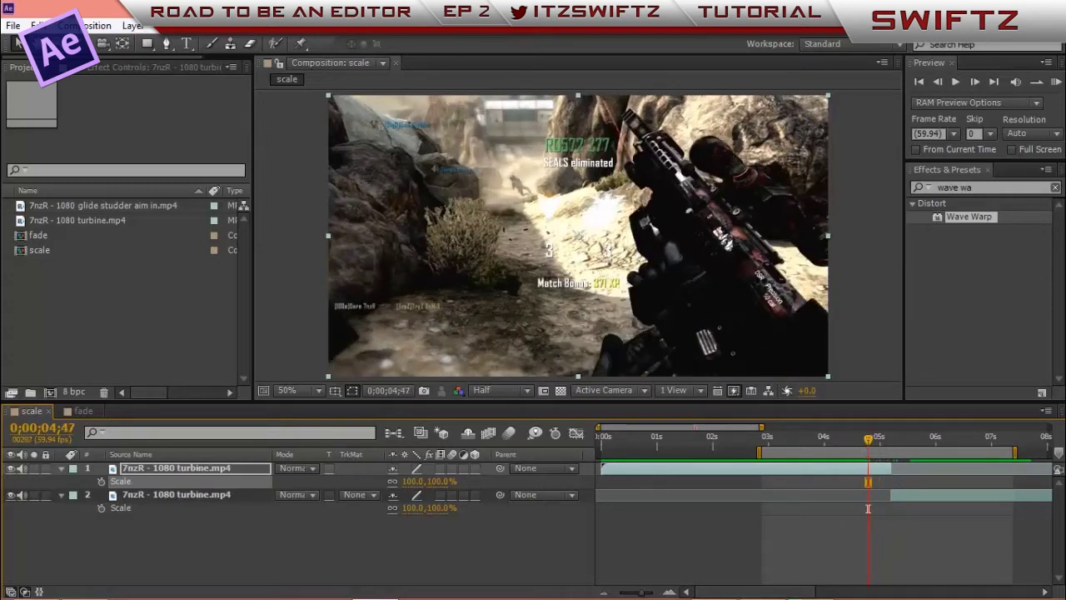
click(101, 482)
drag(868, 441, 891, 439)
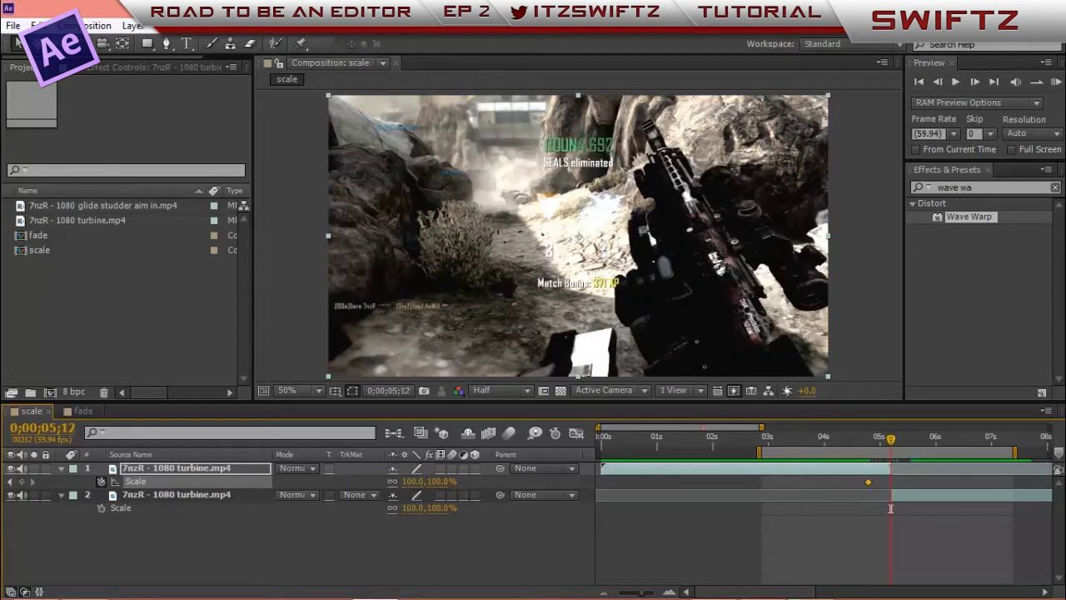
click(413, 482)
text(0)
key(Return)
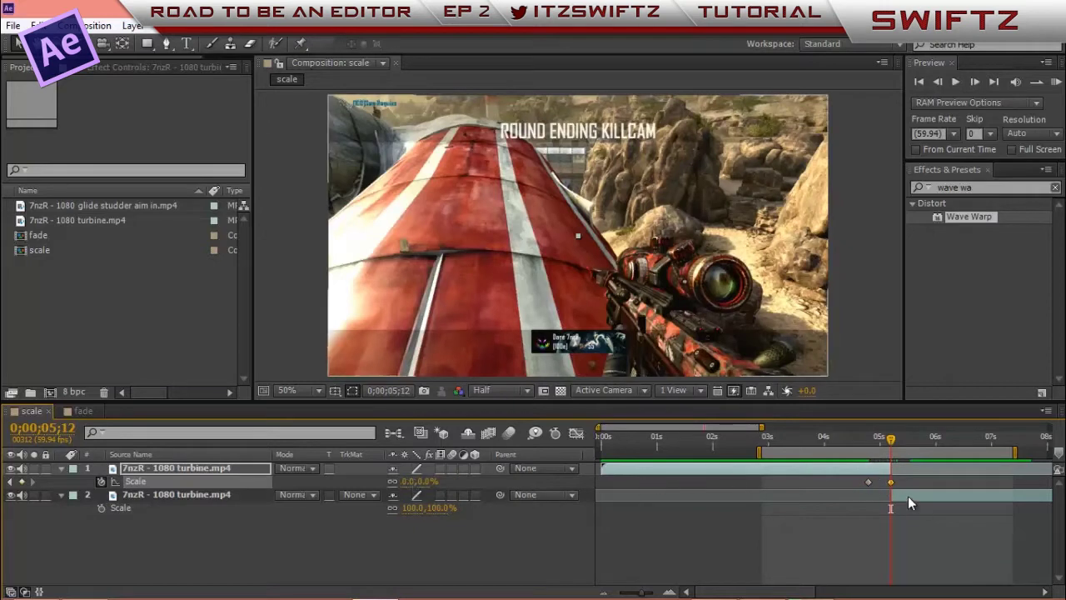
Key the lower turbine layer's Scale from 0% at 05;12 up to 100% at 05;34.
click(907, 495)
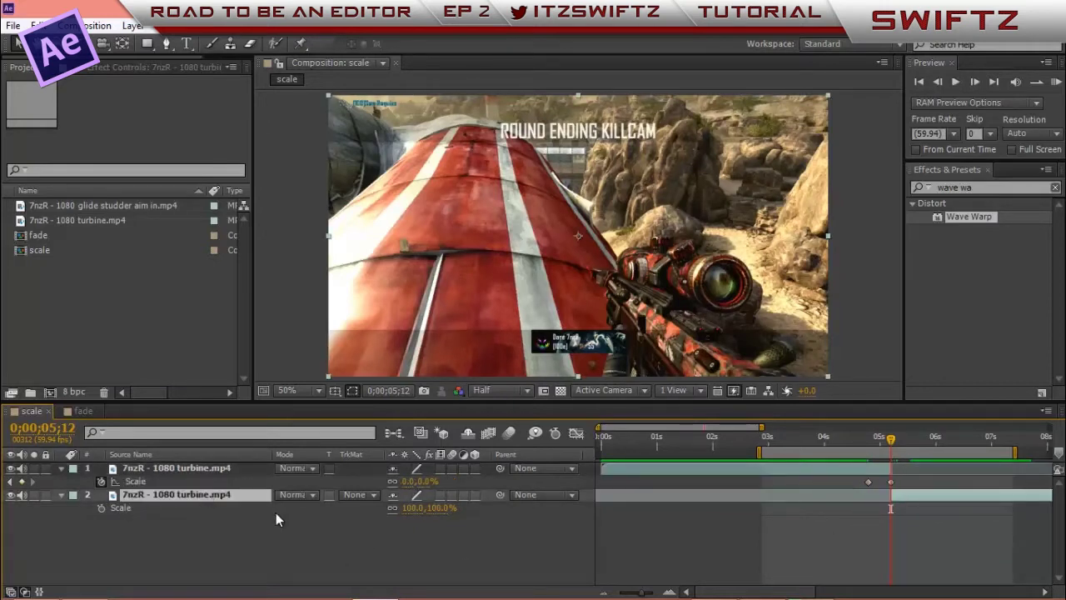
click(411, 508)
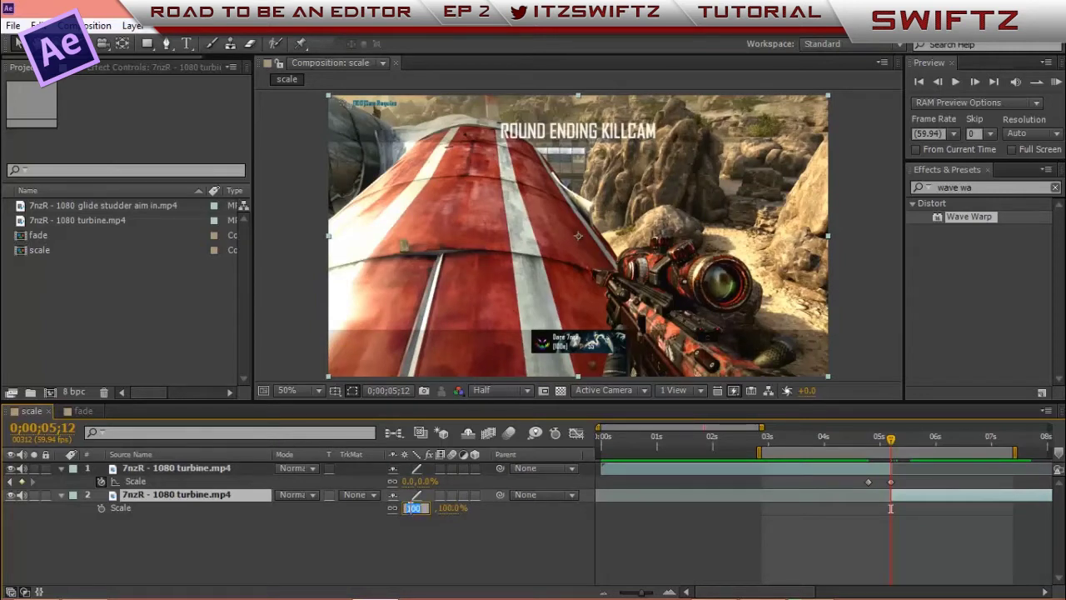
text(0)
key(Return)
click(102, 508)
drag(891, 438, 912, 461)
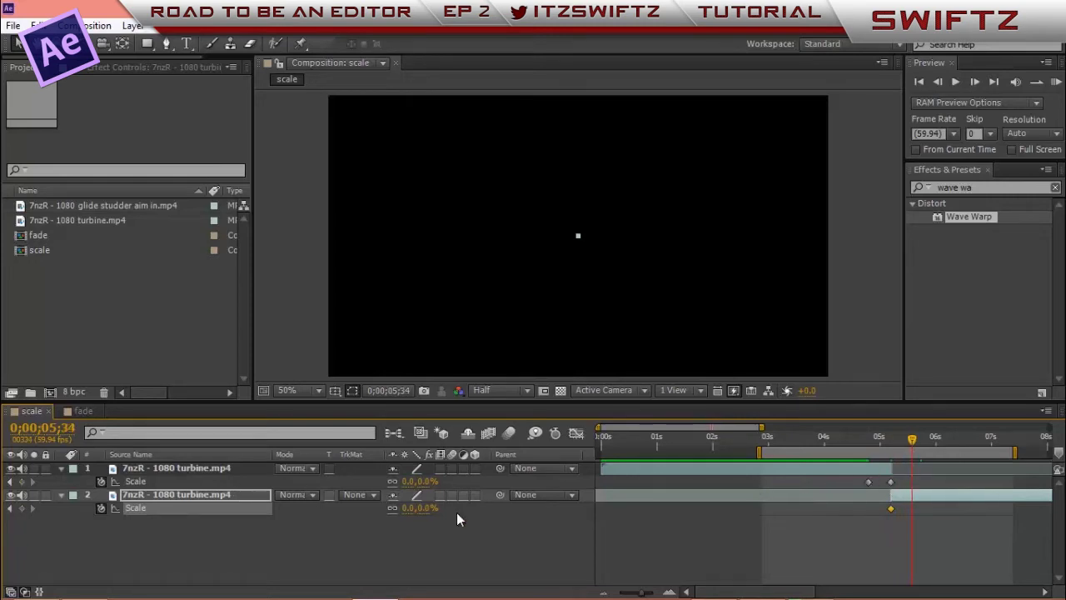
click(407, 507)
text(100)
key(Return)
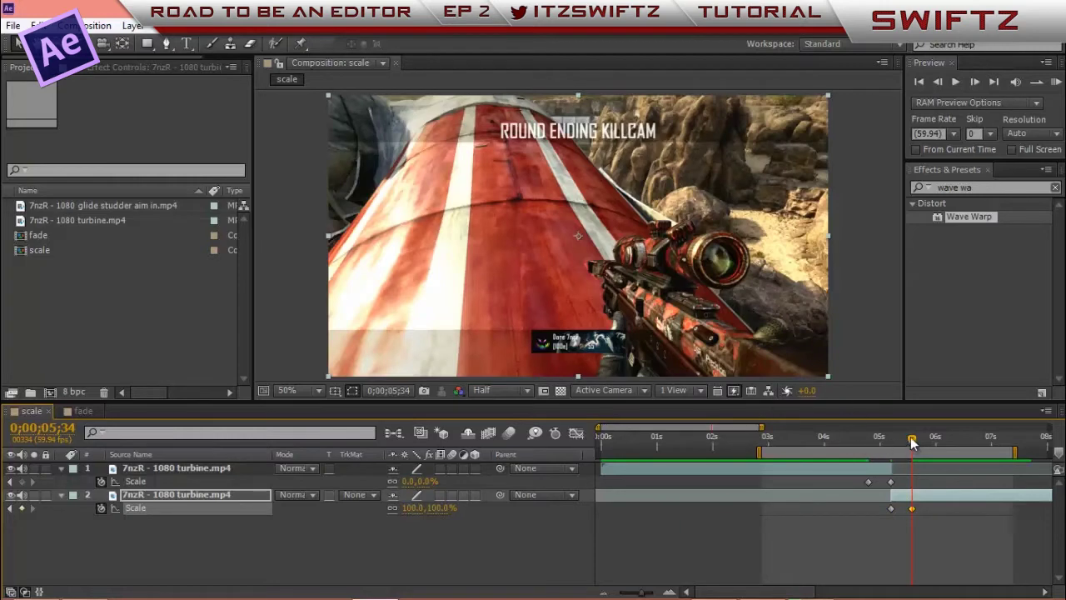
mouse_move(910, 436)
mouse_down()
mouse_move(882, 443)
mouse_move(906, 433)
mouse_up()
click(1054, 82)
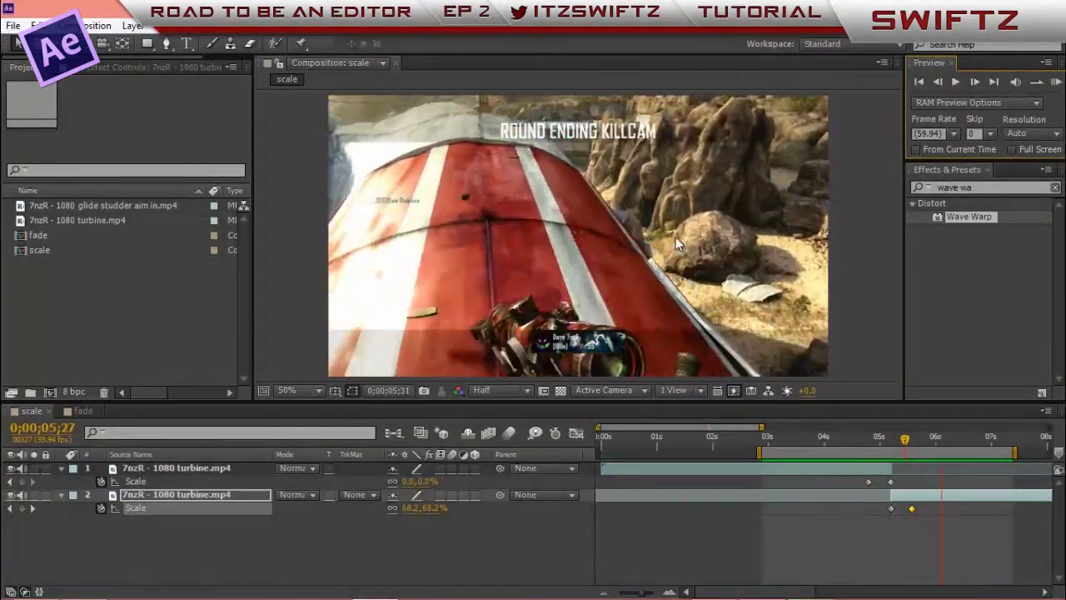
key(space)
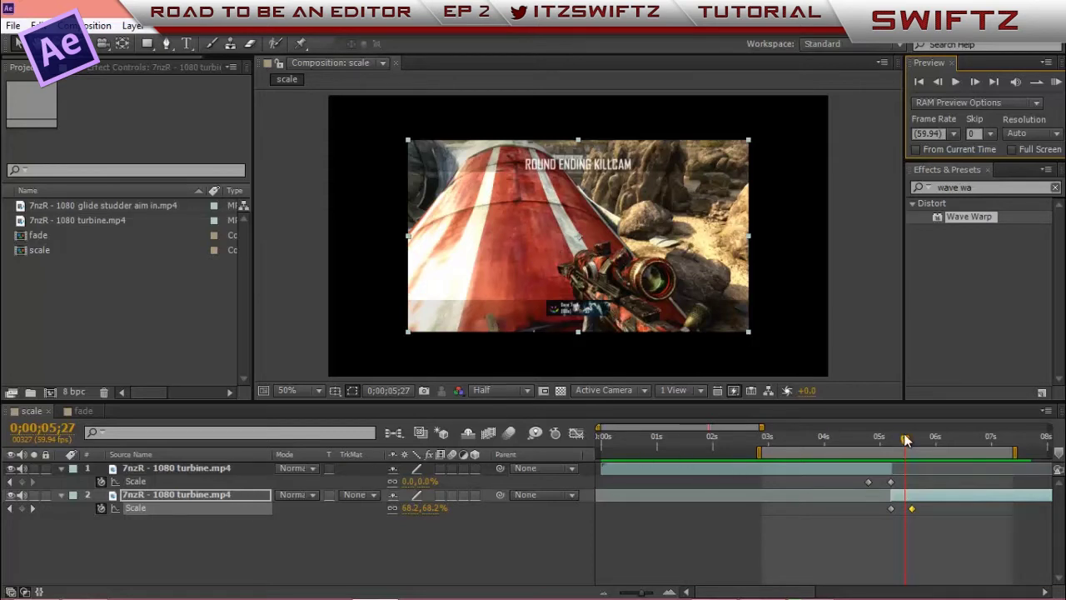
drag(905, 439, 868, 452)
click(211, 464)
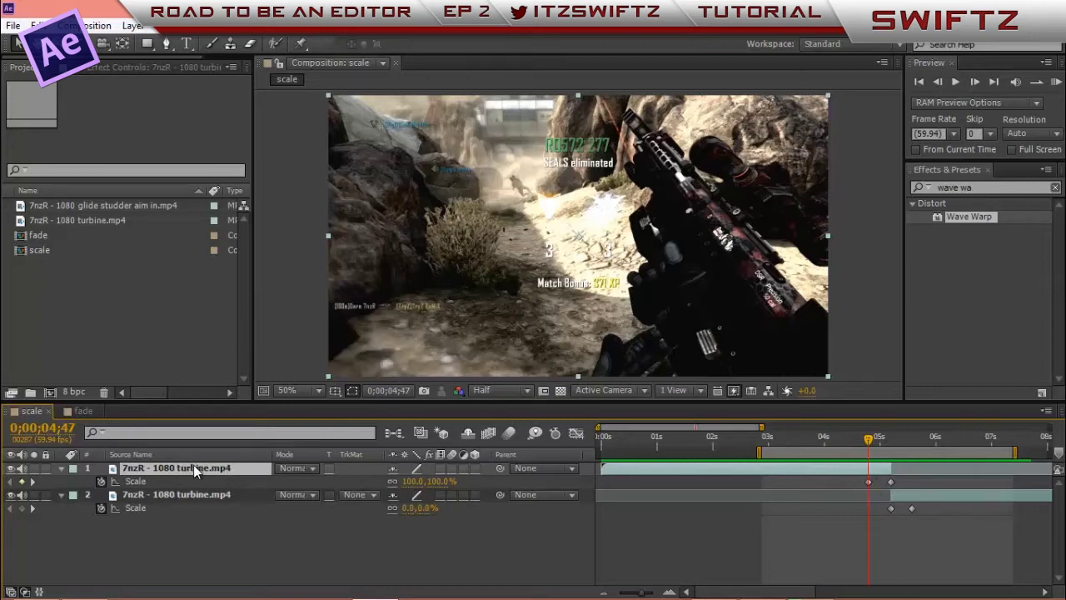
Add a Rotation keyframe to the top clip and give it one revolution at 5;12.
key(r)
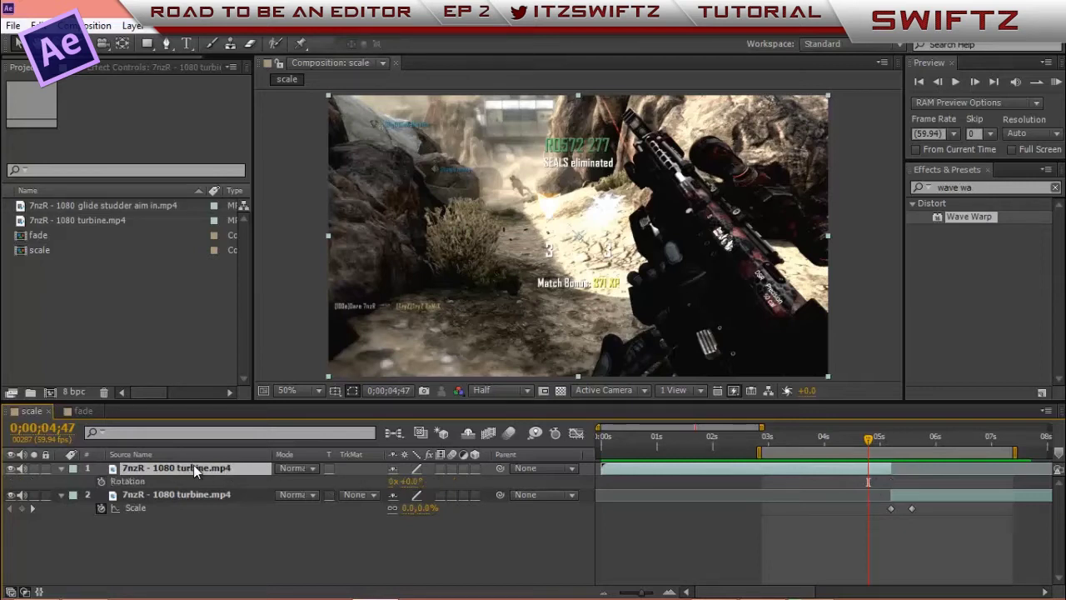
click(102, 479)
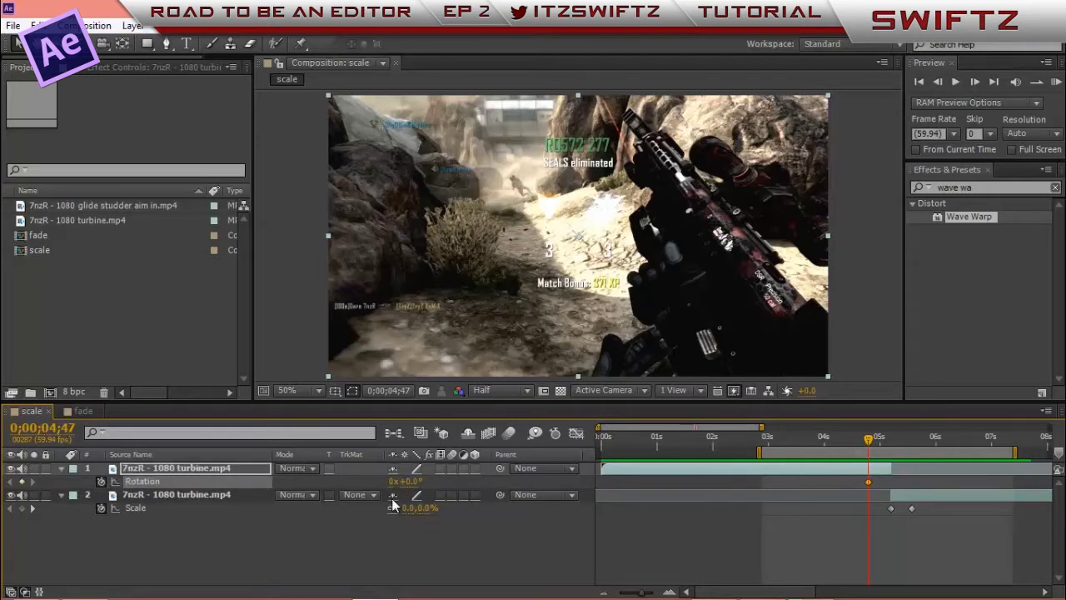
click(249, 468)
key(shift+s)
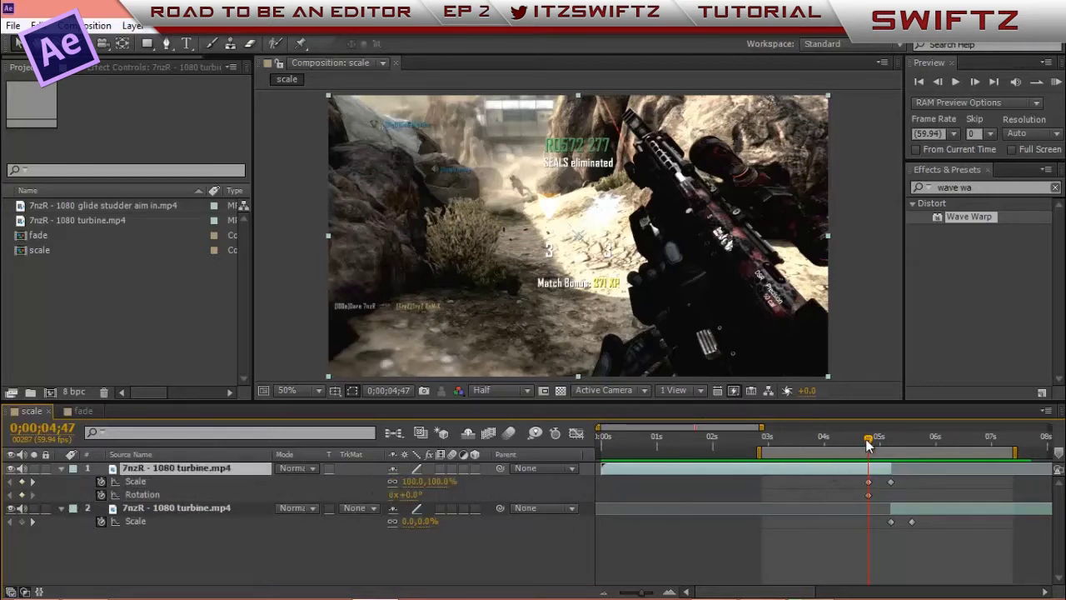
drag(870, 443, 890, 444)
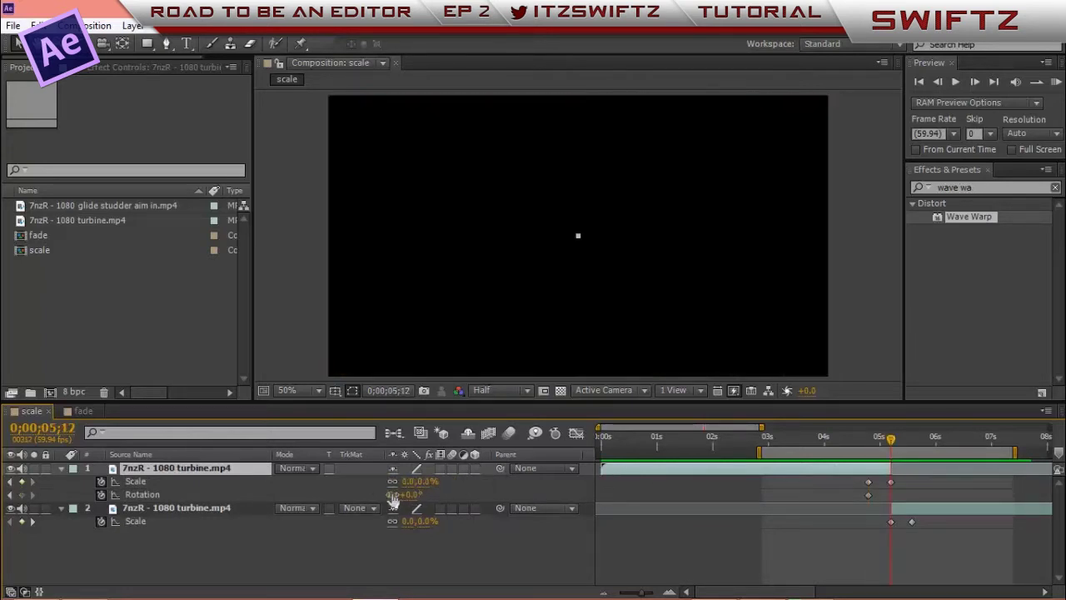
click(393, 495)
text(1)
key(Return)
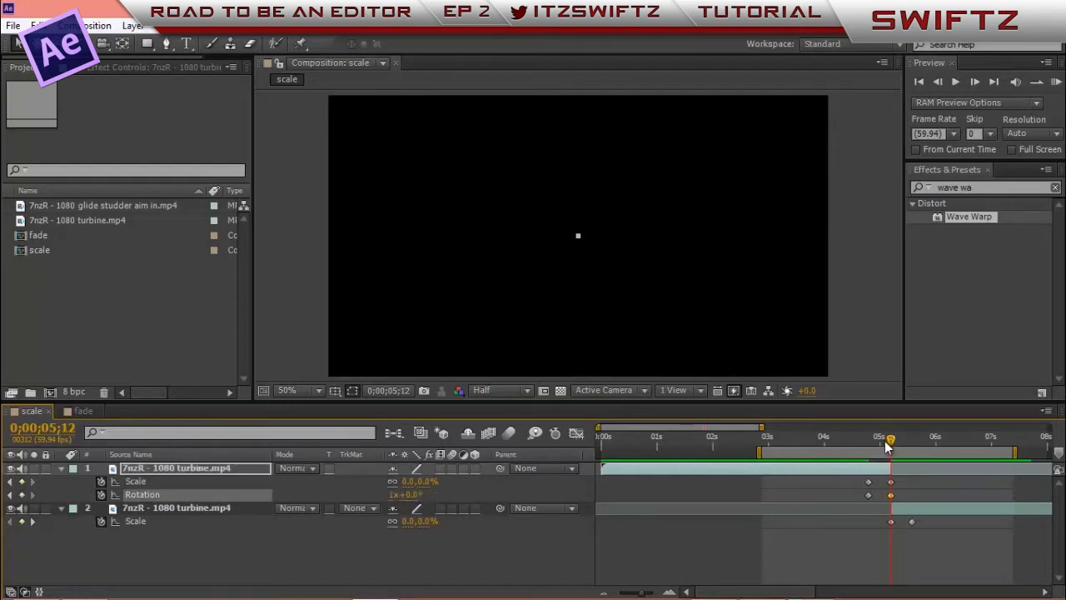
Set the top clip's rotation at 5;12 to 50 degrees.
mouse_move(890, 441)
mouse_down()
mouse_move(874, 443)
mouse_move(890, 441)
mouse_up()
click(397, 494)
click(406, 494)
text(50)
key(Return)
drag(888, 446, 887, 475)
click(902, 499)
Key the lower clip's Rotation at 50° at 5;12 and 0° at 5;34.
click(904, 506)
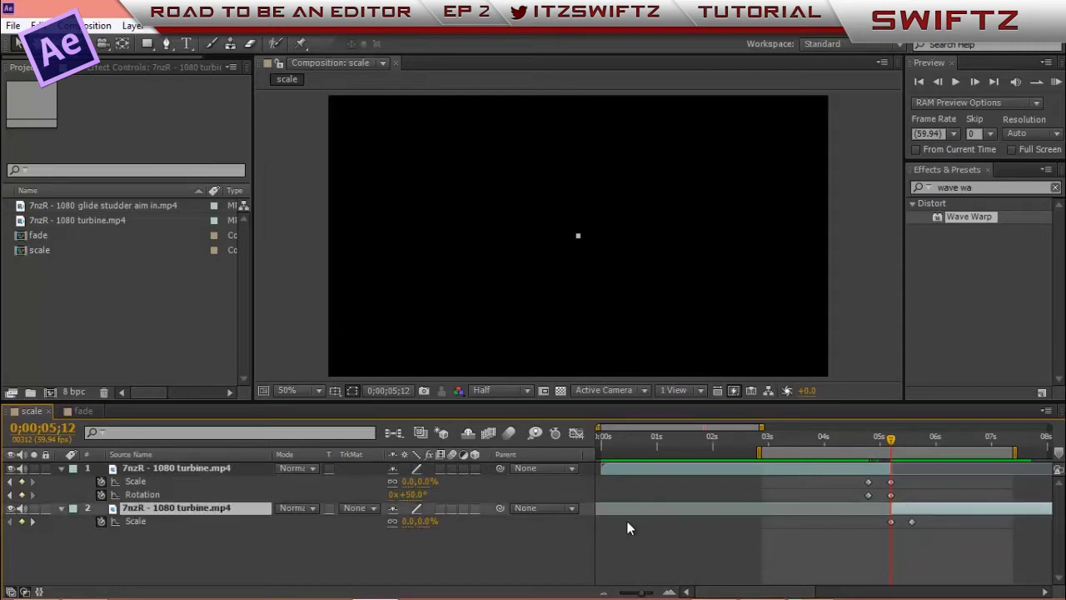
key(r)
click(407, 521)
text(50)
key(Return)
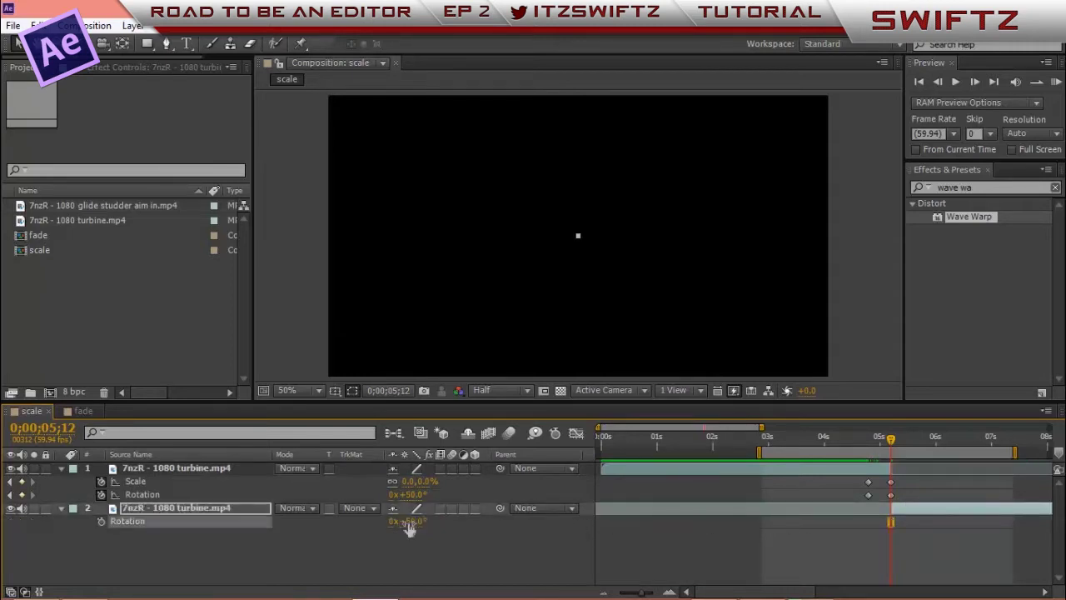
click(100, 521)
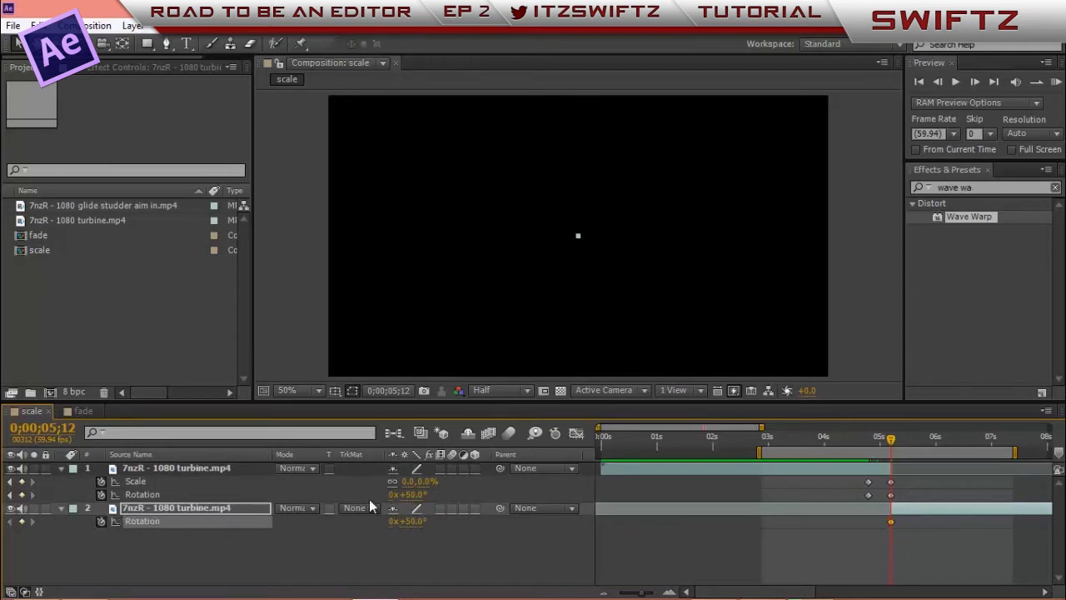
click(921, 509)
key(shift+s)
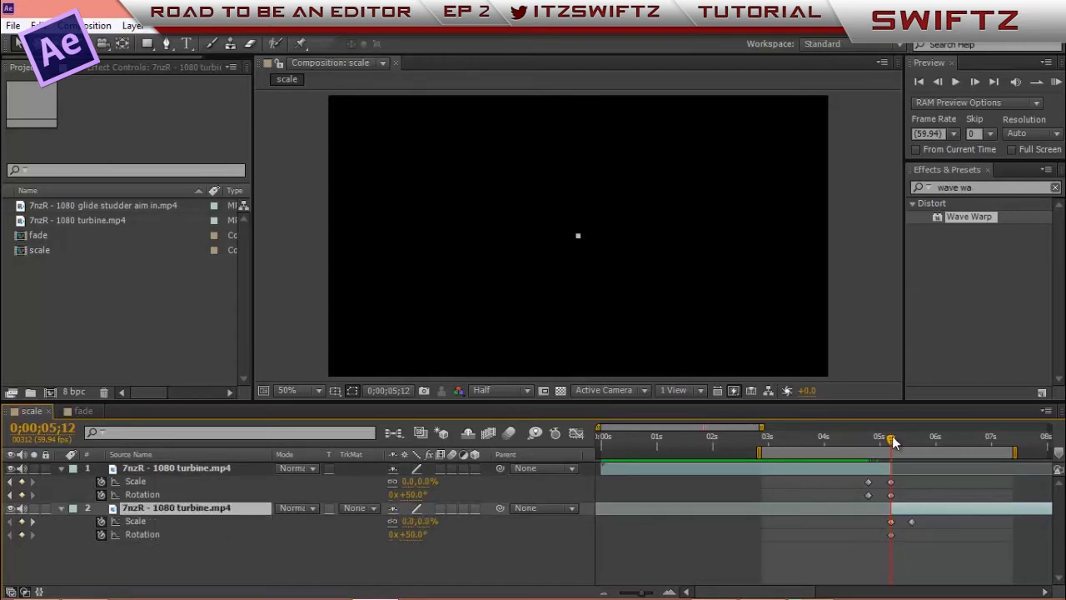
drag(897, 446, 906, 466)
click(408, 534)
text(0)
key(Return)
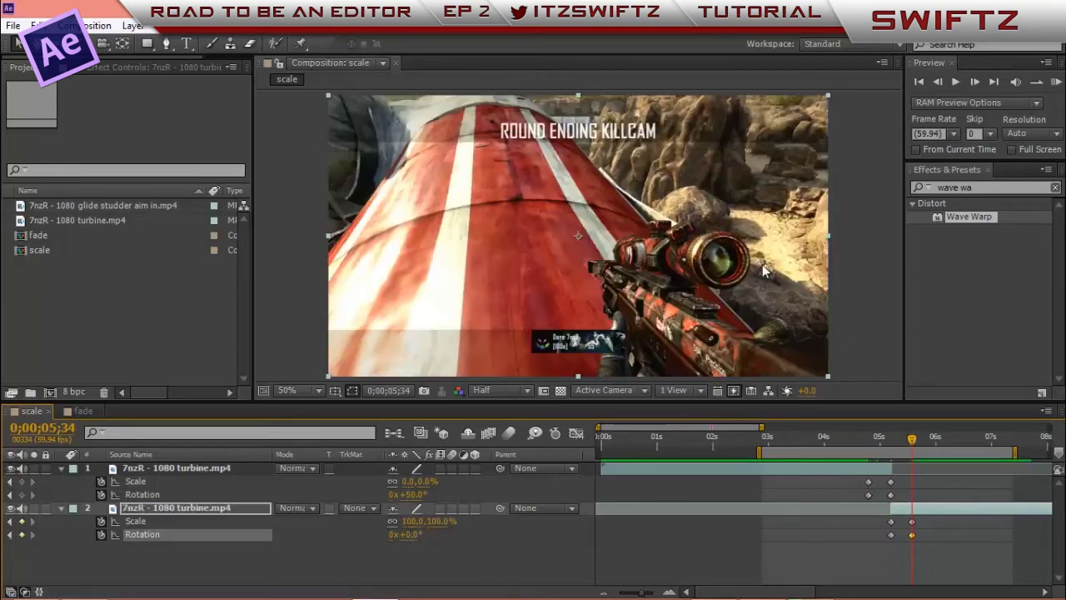
Run a RAM preview of the scale-and-rotation transition, then stop it.
click(1055, 80)
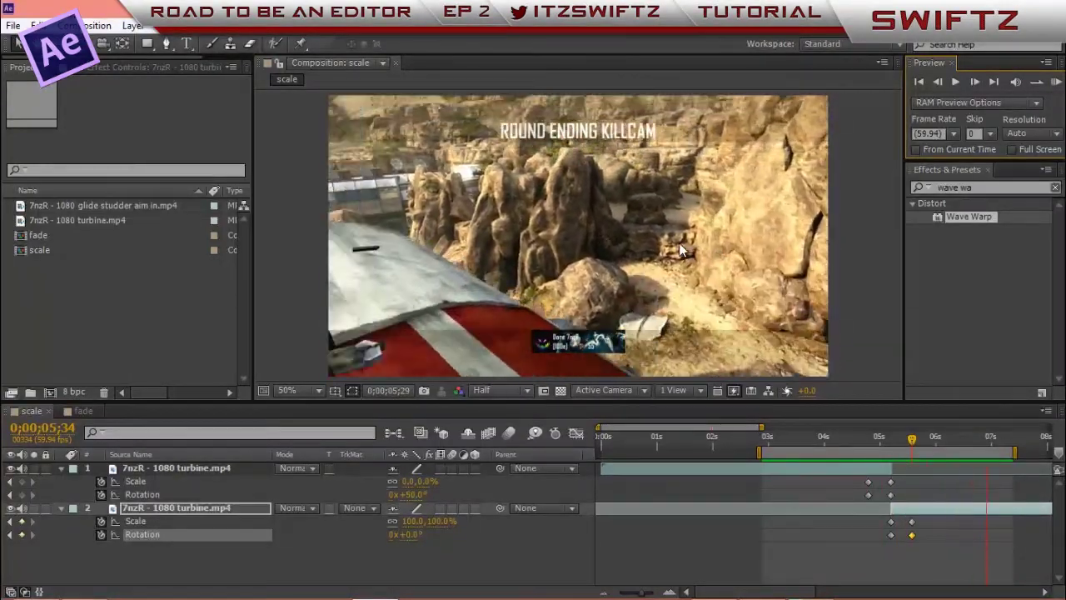
click(679, 242)
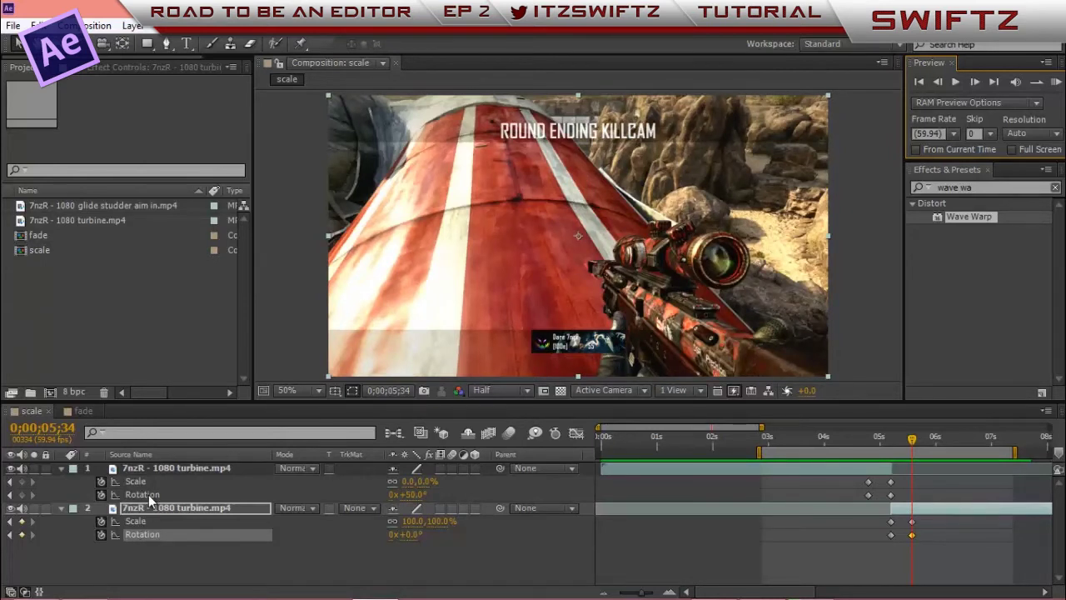
Switch to the fade composition and delete the top clip's two old opacity keyframes.
click(83, 412)
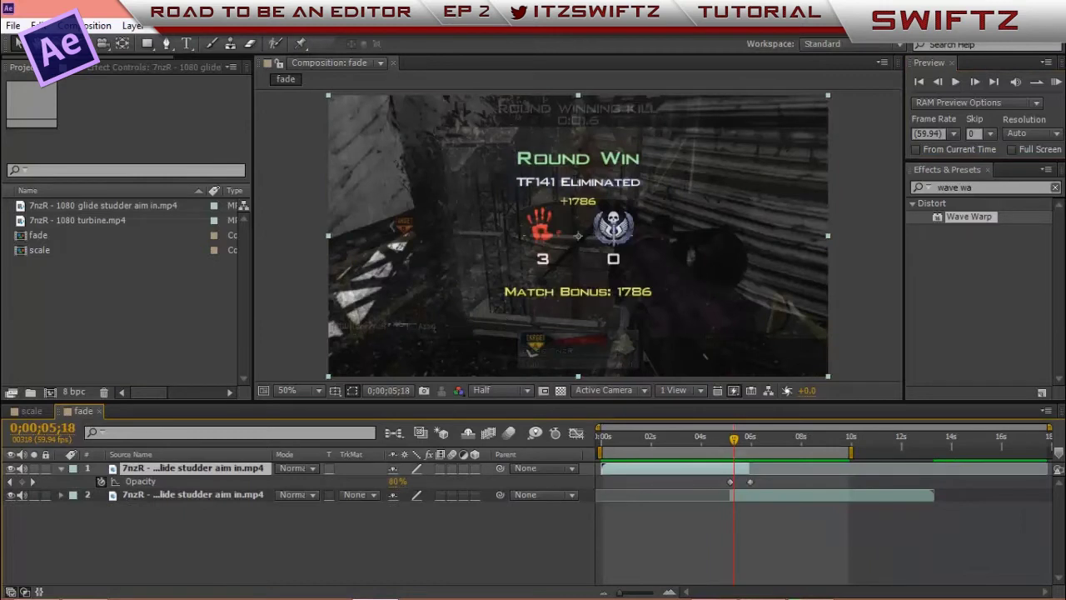
mouse_move(734, 440)
mouse_down()
mouse_move(721, 444)
mouse_move(751, 442)
mouse_up()
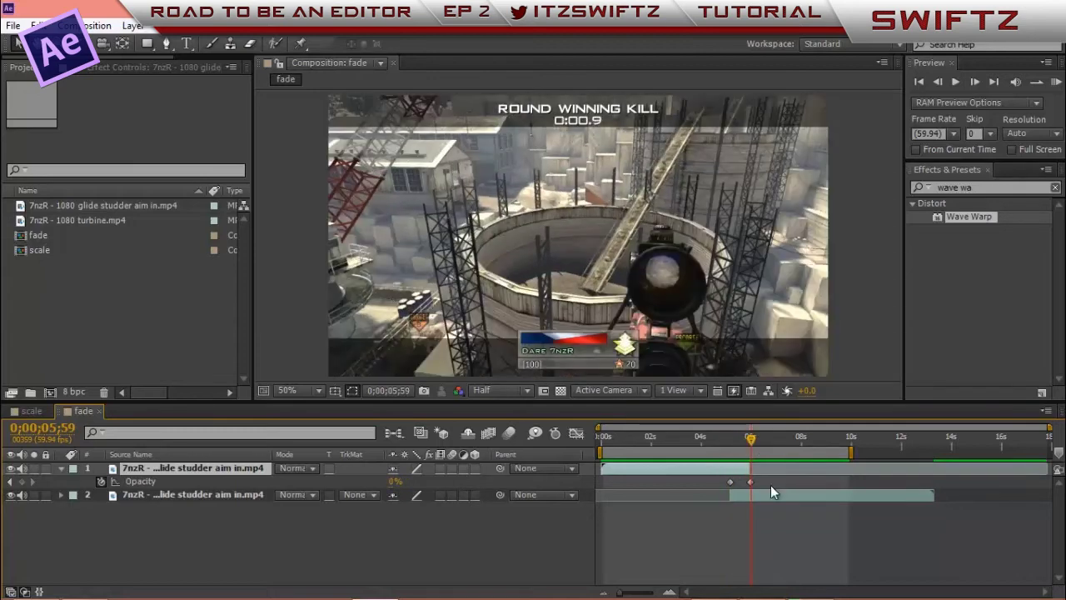
drag(771, 485, 693, 485)
key(Delete)
Set the top glide studder clip's Opacity to 100% before the fade.
click(238, 467)
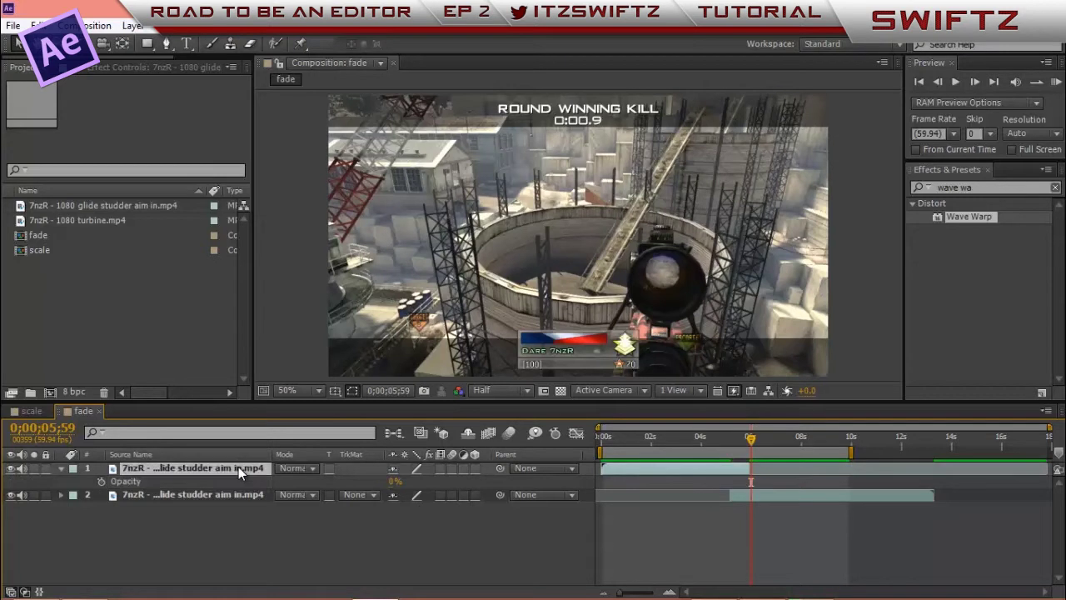
key(t)
drag(758, 436, 718, 436)
key(alt+shift+t)
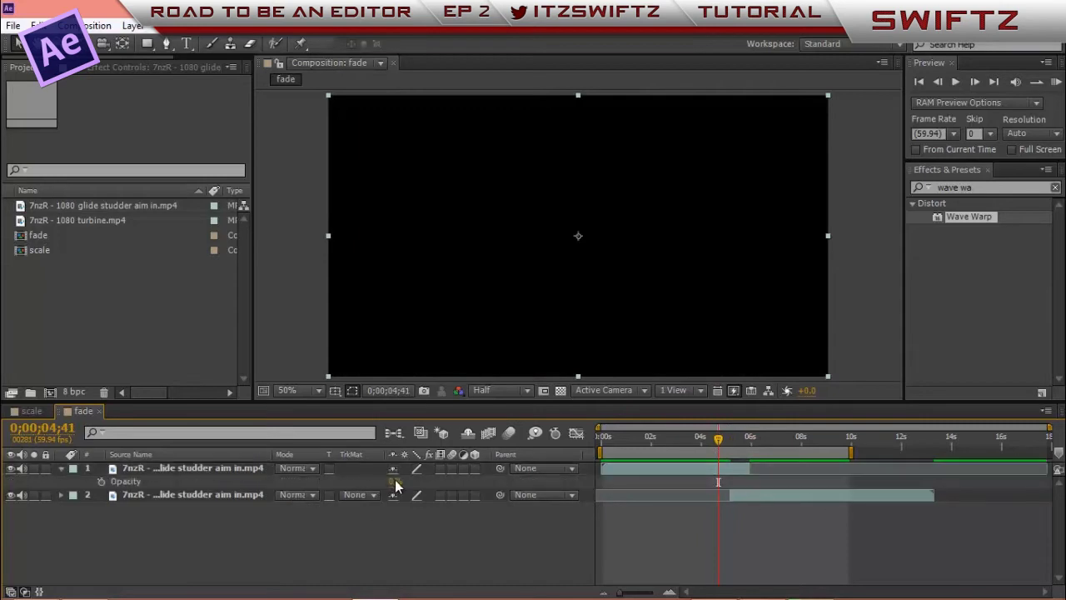
key(ctrl+a)
drag(393, 484, 413, 481)
drag(721, 439, 752, 451)
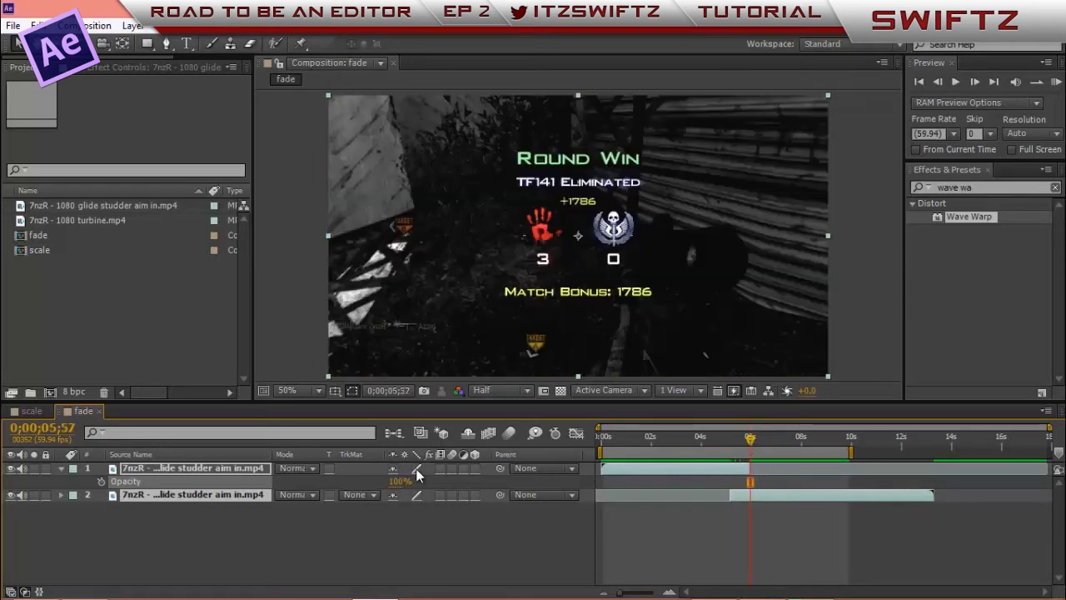
drag(750, 440, 730, 439)
click(195, 488)
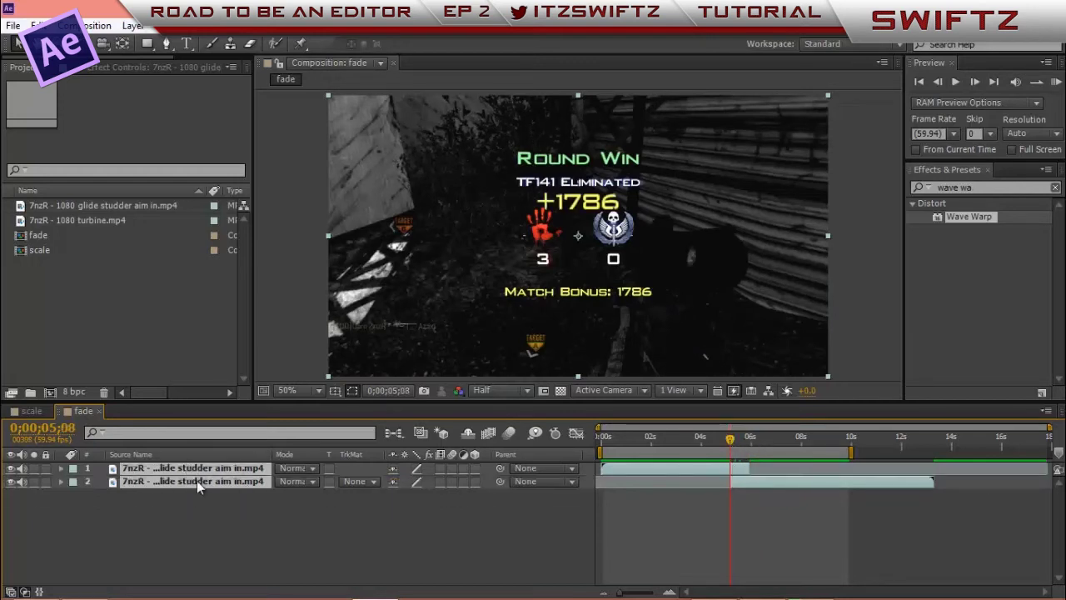
Key the top clip's Opacity at 100% at 5;08 and 0% at 5;57.
key(u)
click(197, 469)
key(t)
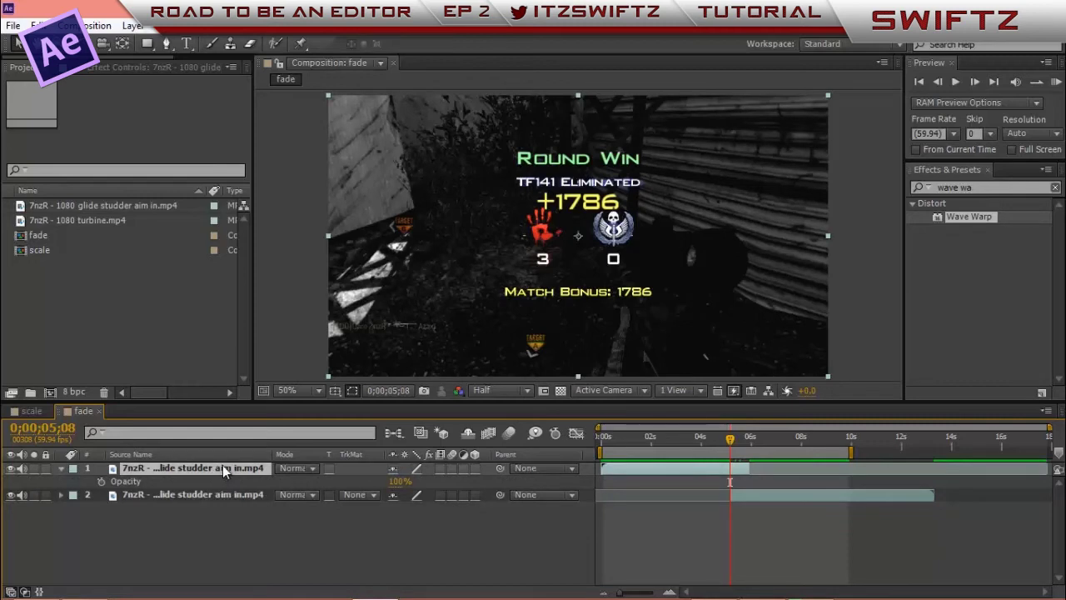
click(101, 482)
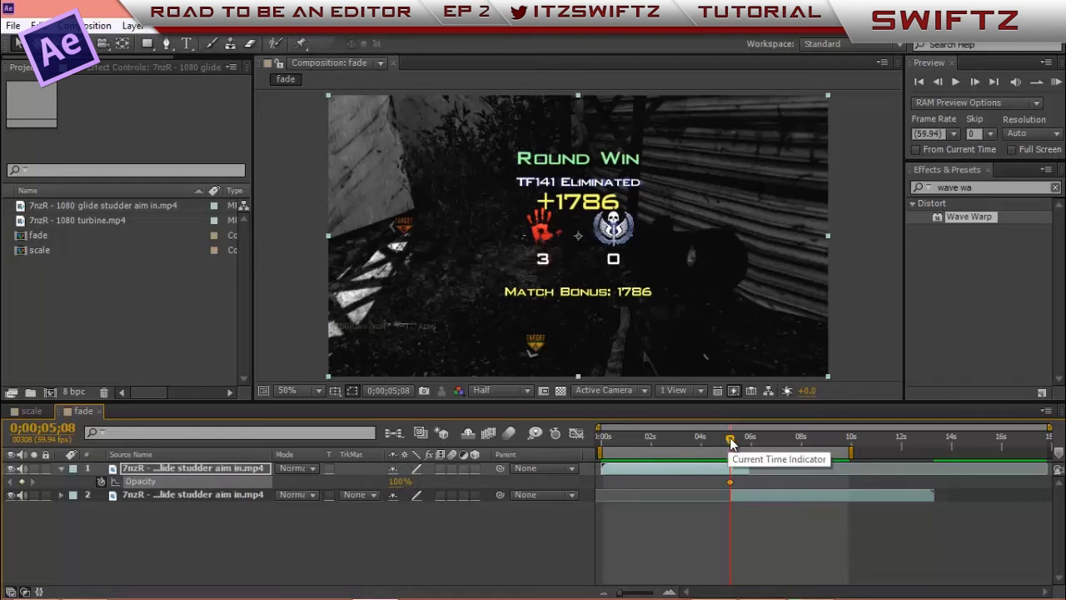
drag(729, 439, 750, 439)
click(400, 482)
text(0)
key(Return)
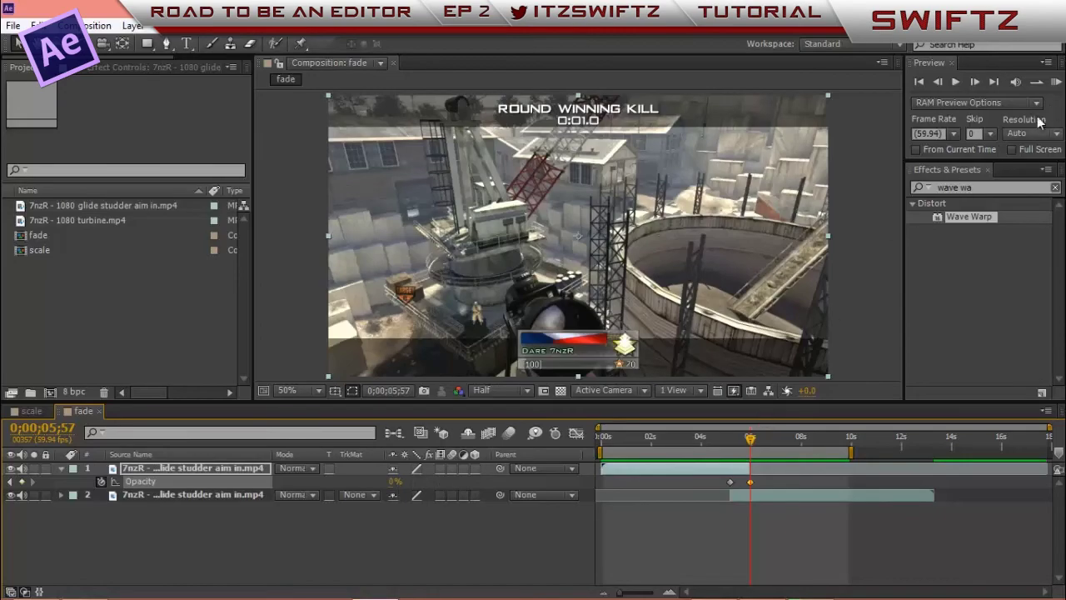
Preview the opacity fade, stop it, and scrub to about 5;13 to inspect the blend.
click(1056, 81)
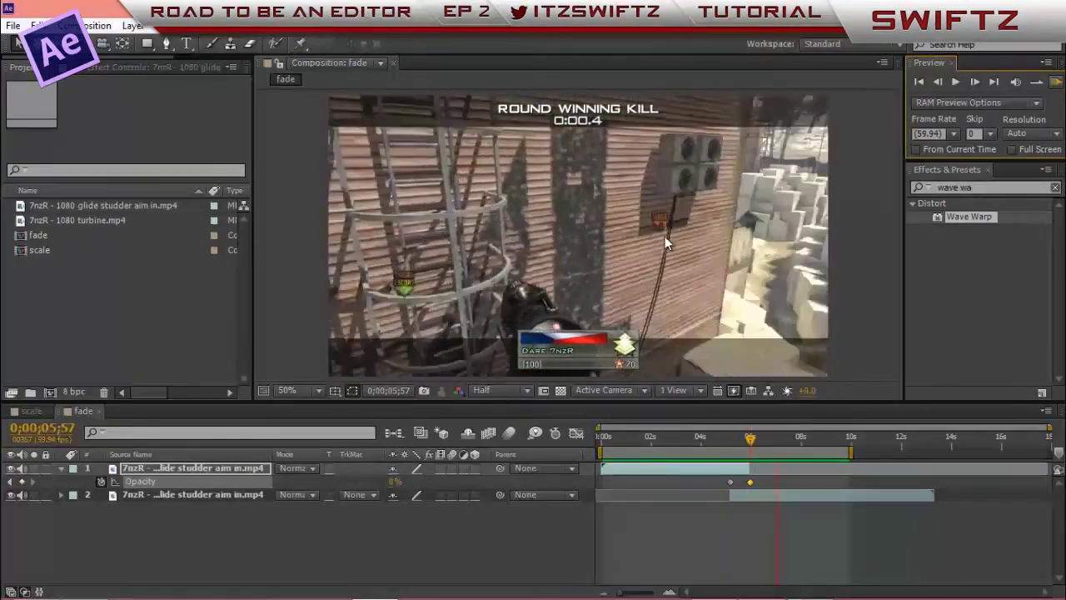
click(665, 236)
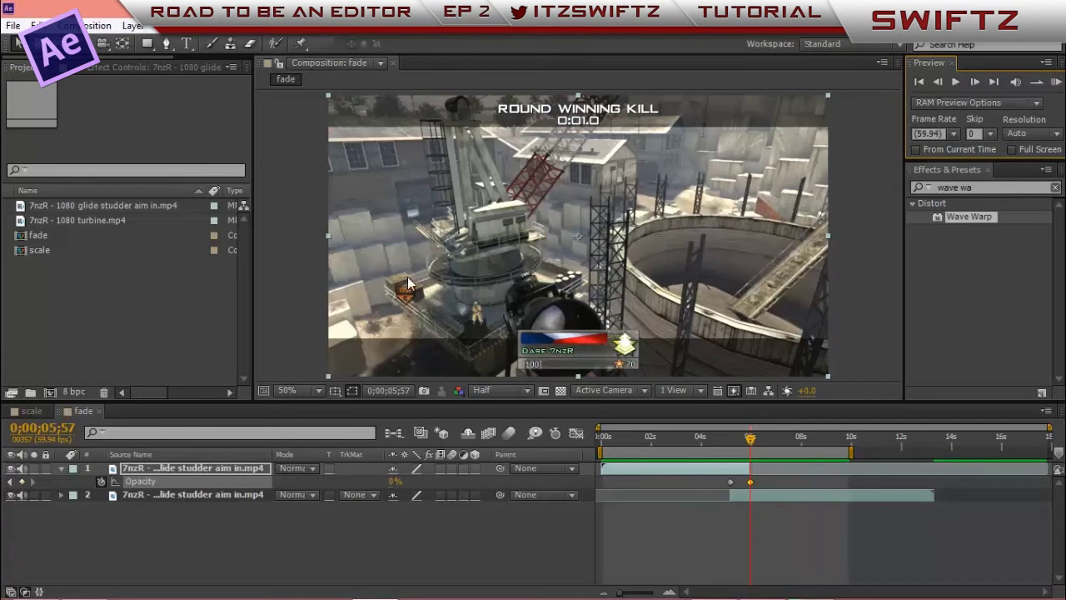
drag(753, 434, 730, 435)
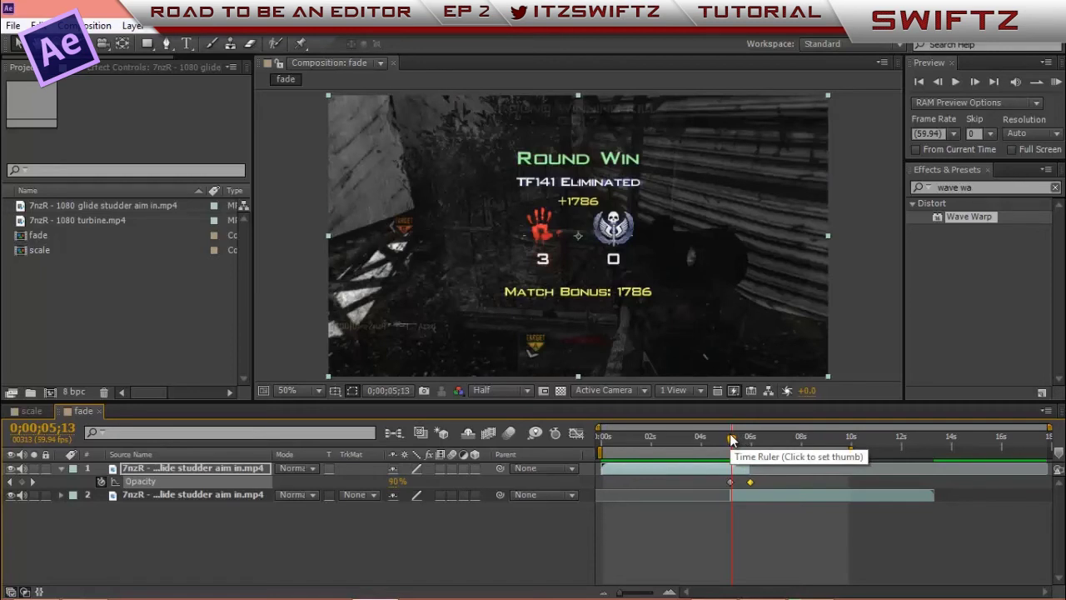
drag(731, 439, 731, 444)
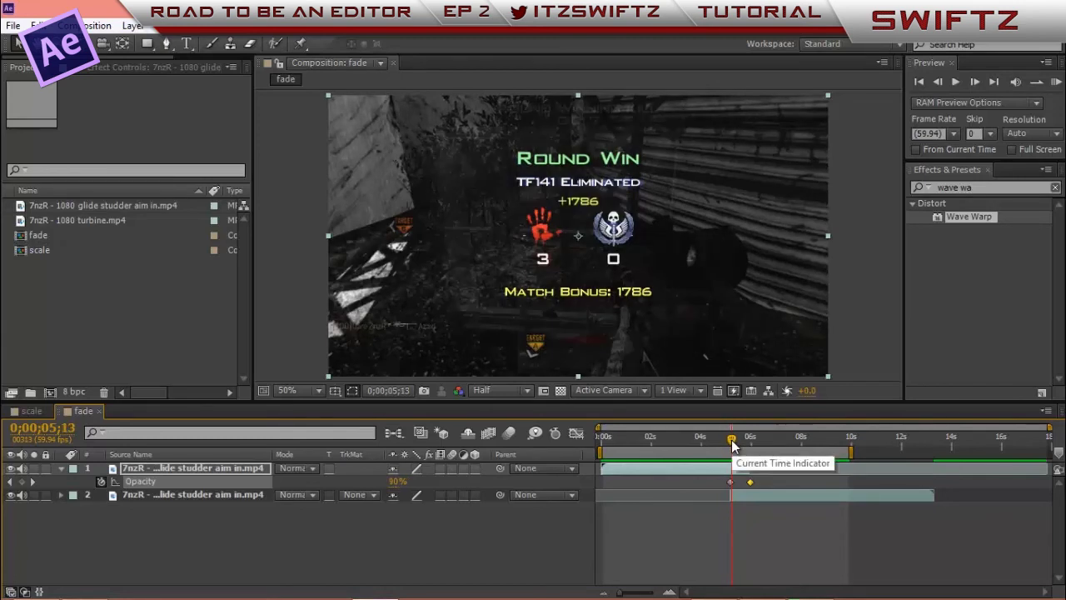